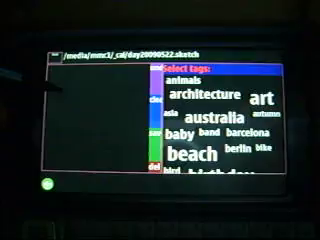
Handwrite 'Poke' with the stylus in the day's sketch area.
{"action": "left_click_drag", "start_coordinate": [70, 85], "coordinate": [95, 110]}
{"action": "mouse_move", "coordinate": [78, 80]}
{"action": "left_mouse_down"}
{"action": "mouse_move", "coordinate": [100, 105]}
{"action": "mouse_move", "coordinate": [135, 105]}
{"action": "mouse_move", "coordinate": [138, 108]}
{"action": "left_mouse_up"}
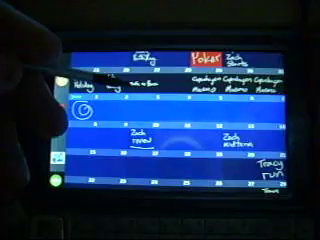
{"action": "left_click_drag", "start_coordinate": [60, 110], "coordinate": [110, 135]}
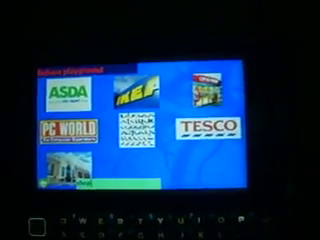
Enlarge the PC WORLD logo tile to fill the screen.
{"action": "left_click", "coordinate": [69, 130]}
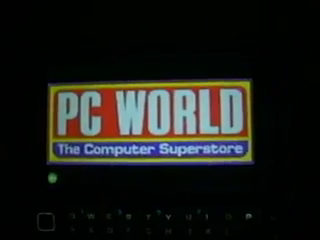